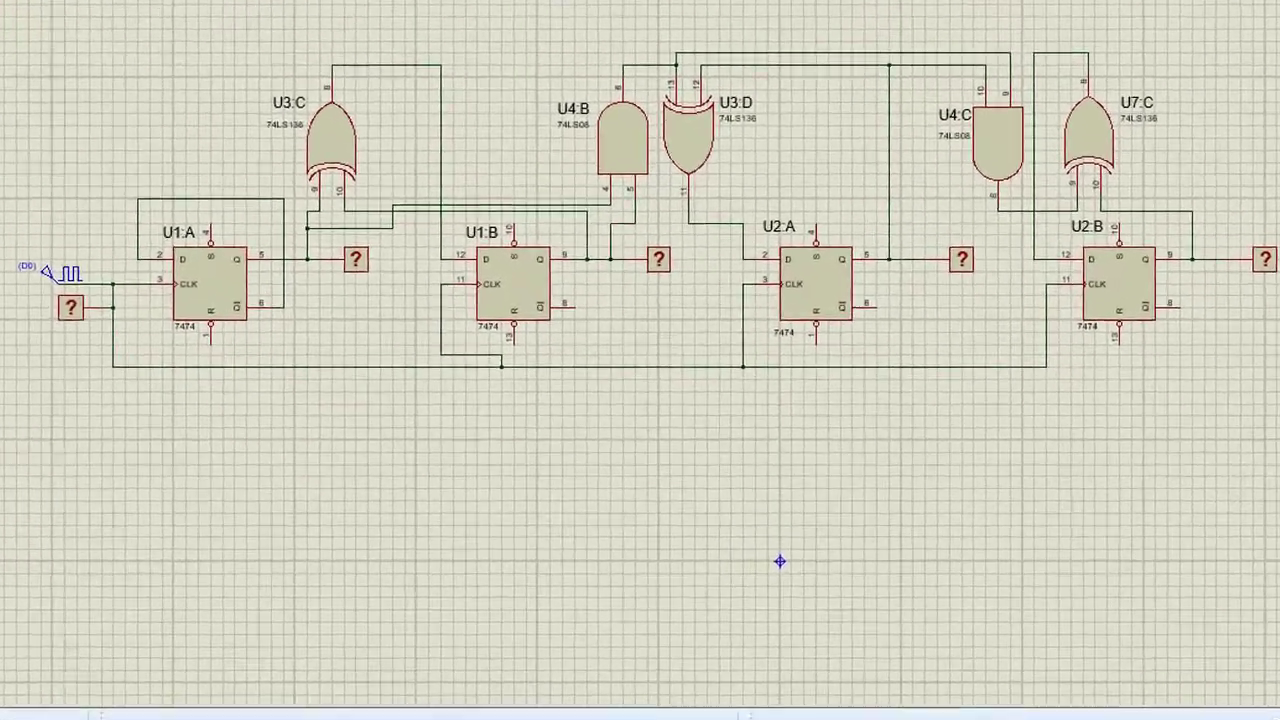
- Place the 7448 decoder below the flip-flops and wire the four flip-flop Q outputs to its A–D inputs
left_click(826, 572)
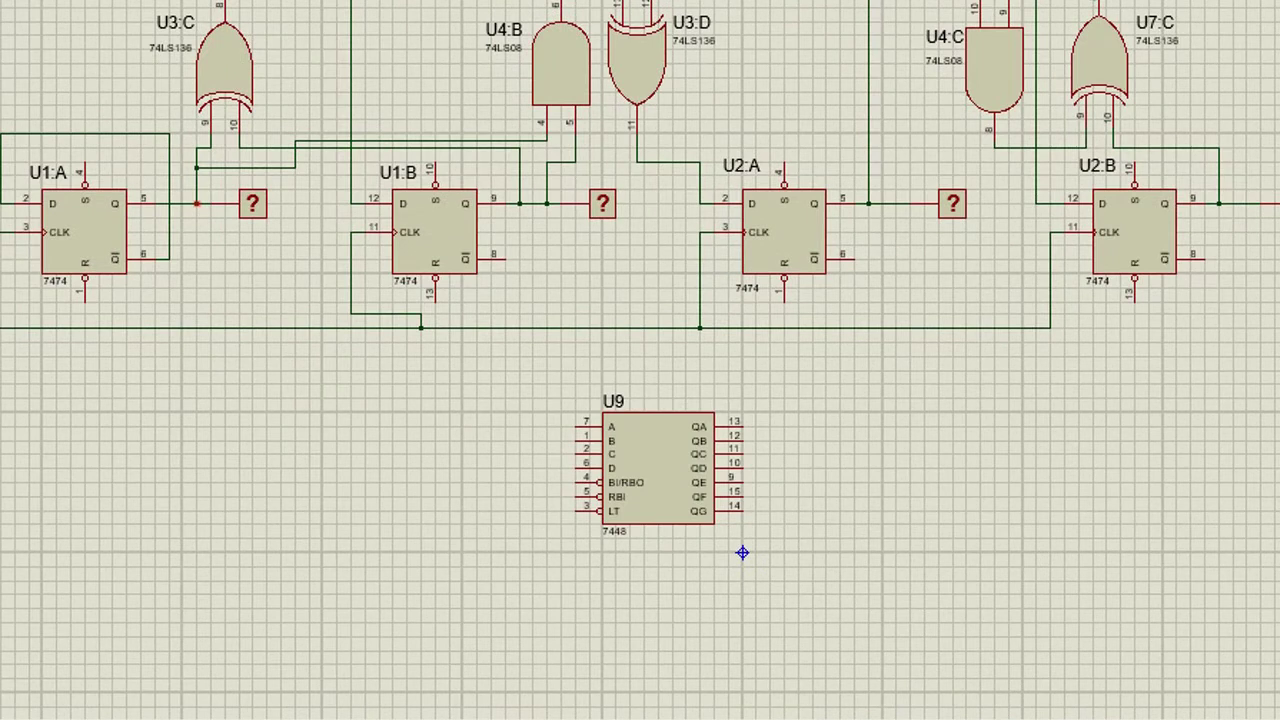
left_click(196, 203)
left_click(575, 426)
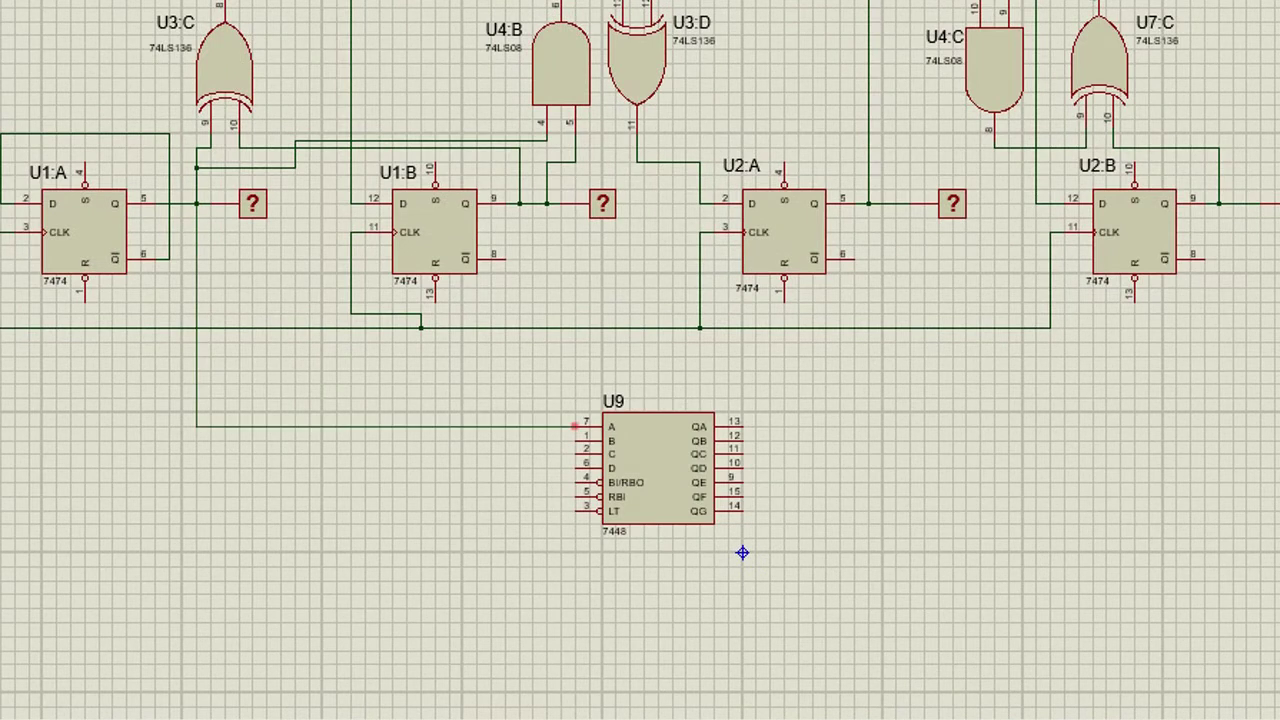
left_click(520, 203)
left_click(575, 440)
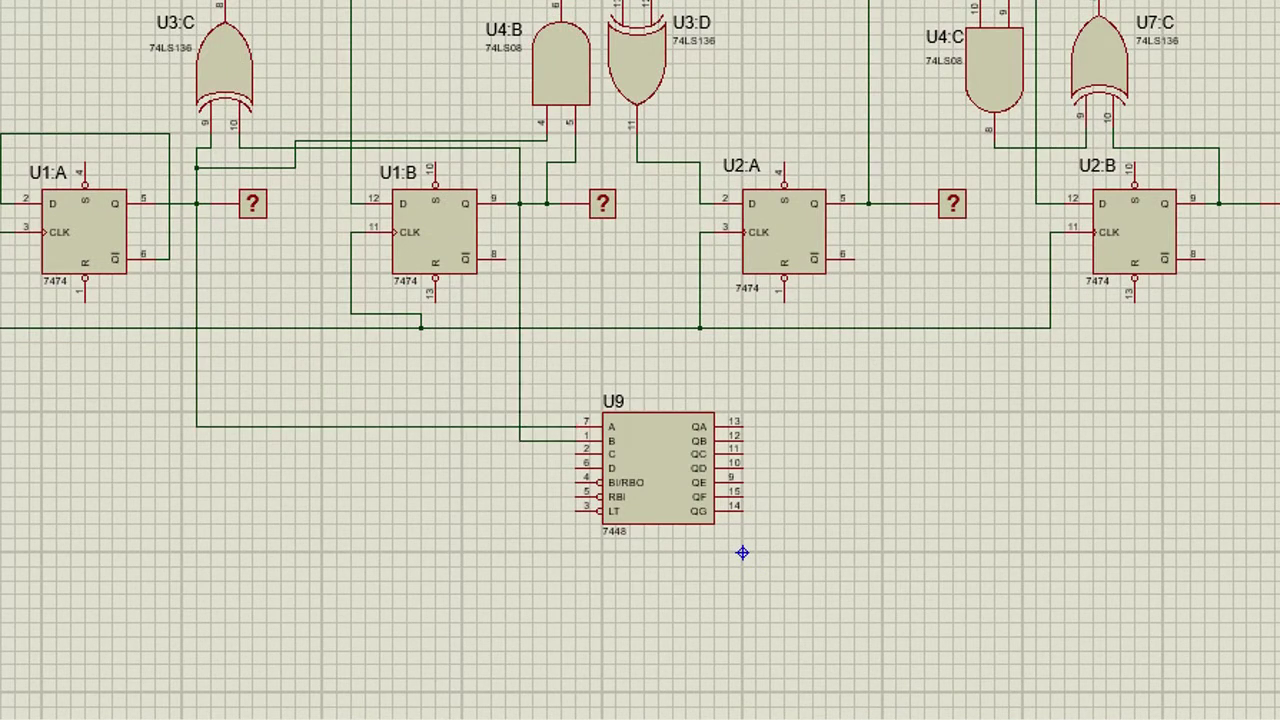
left_click(868, 203)
left_click(575, 454)
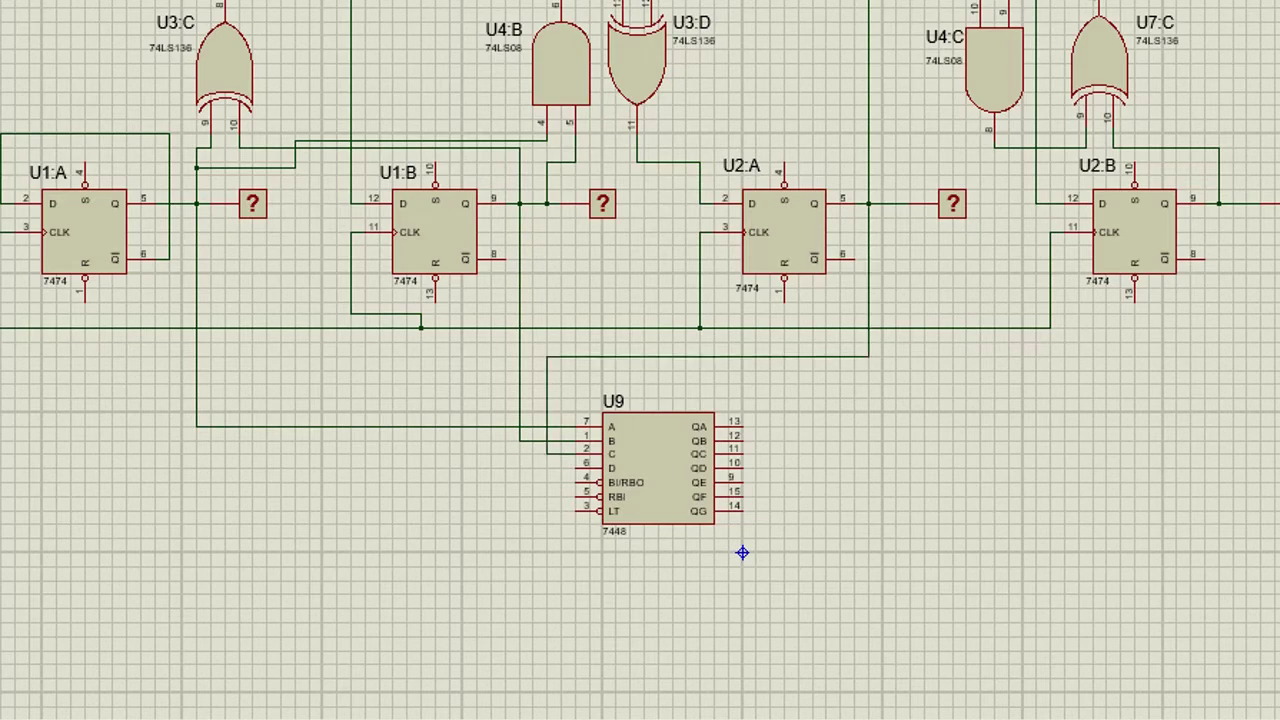
left_click(1219, 203)
left_click(575, 463)
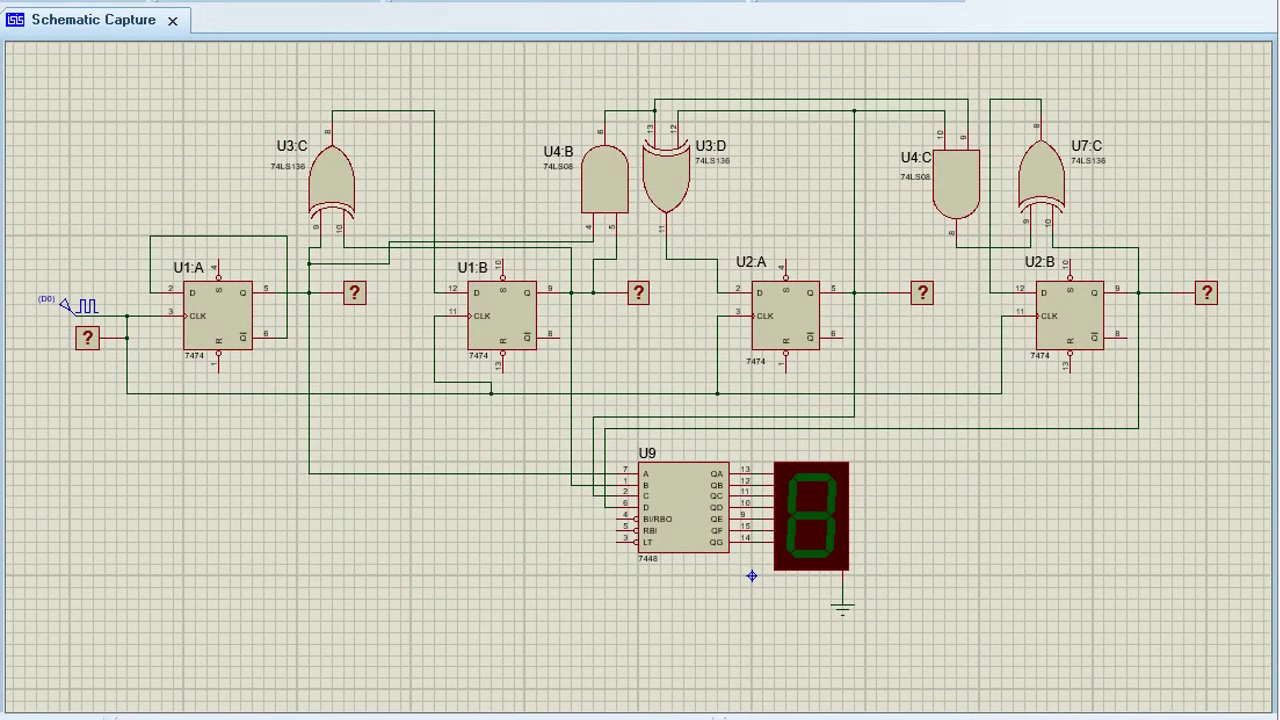
- Run the simulation to watch the 7-segment display count
key("F12")
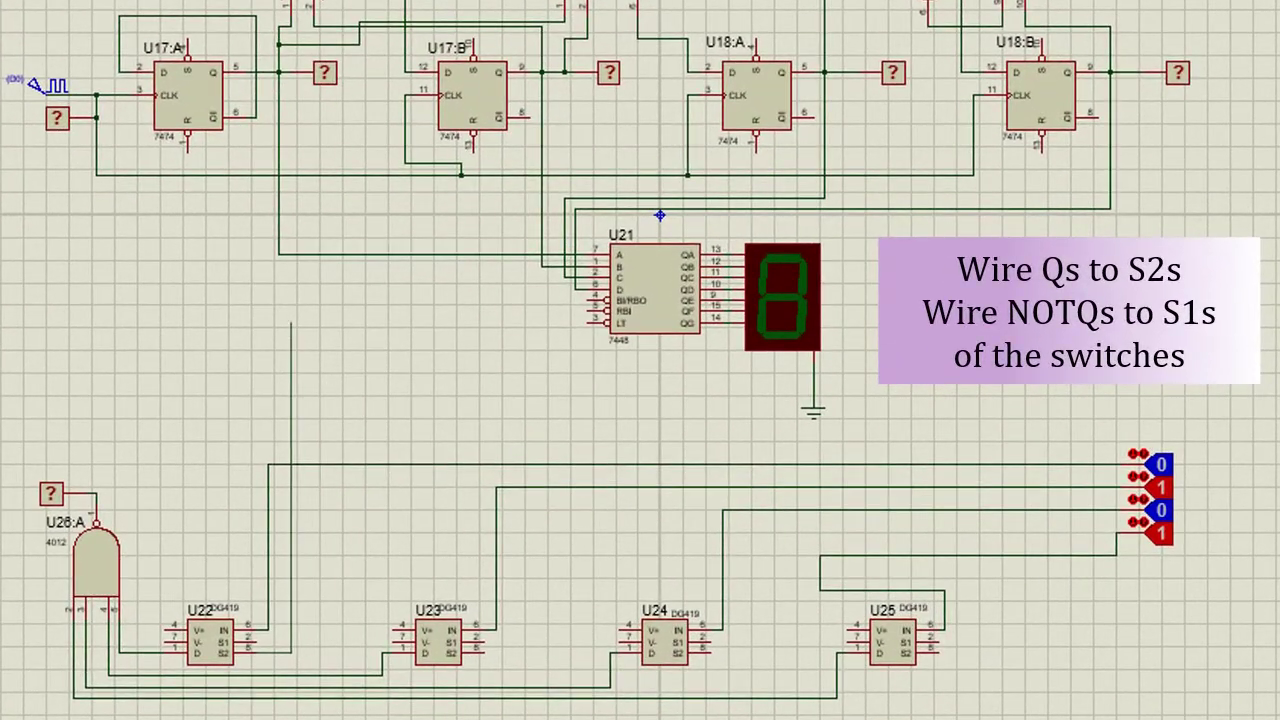
- Wire the U22 and U23 S2 pins to the decoder's A and B input lines
left_click(314, 254)
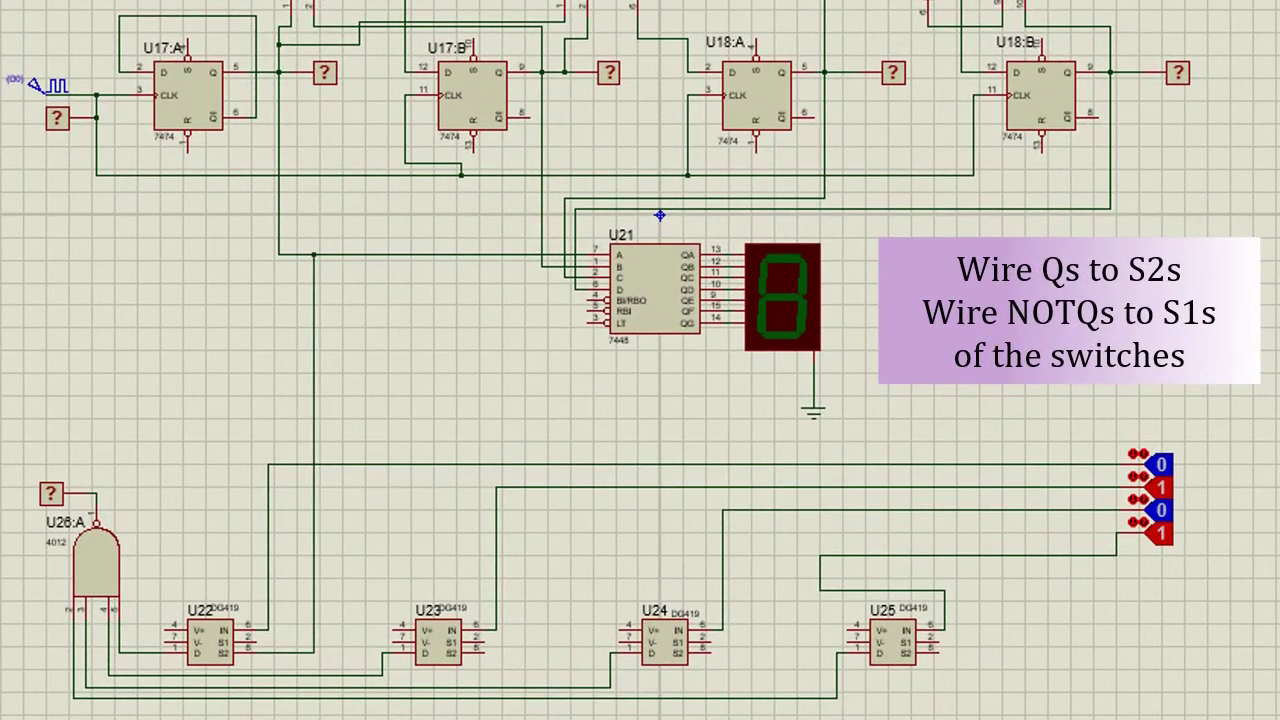
left_click(481, 651)
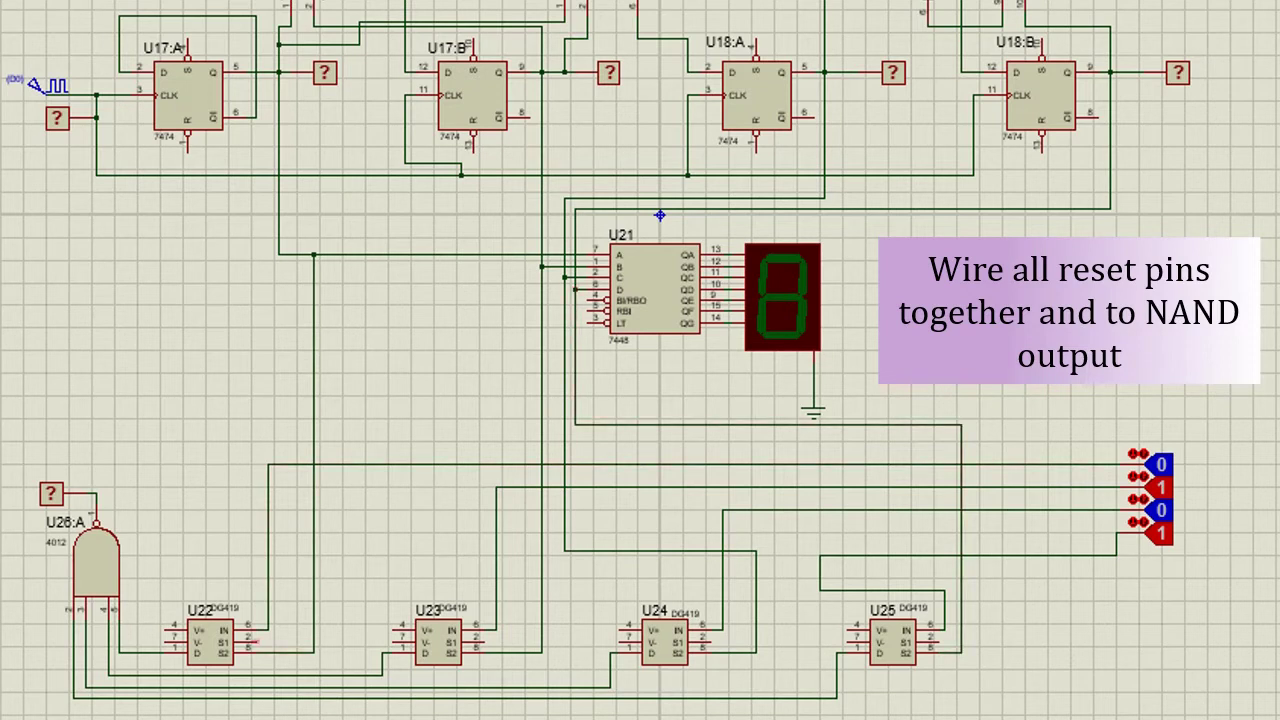
- Finish U25's wire to the decoder D input and run the simulation to test the counter
left_click(254, 645)
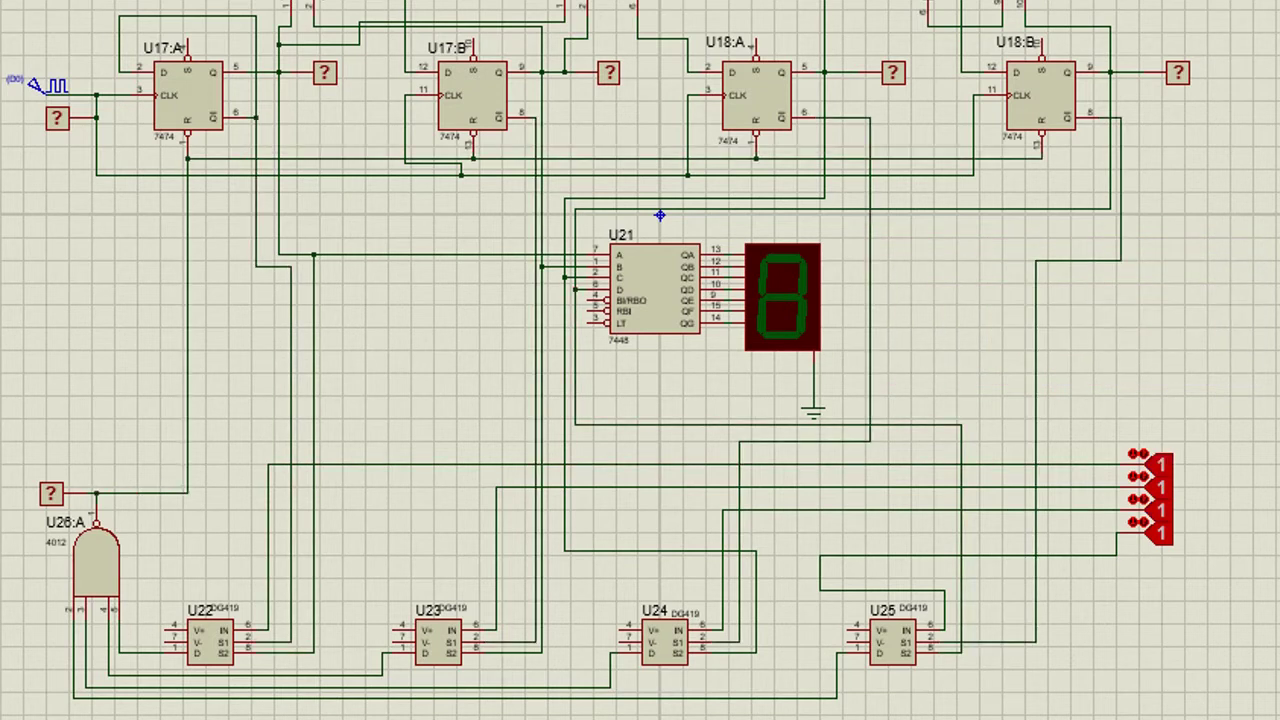
key("F12")
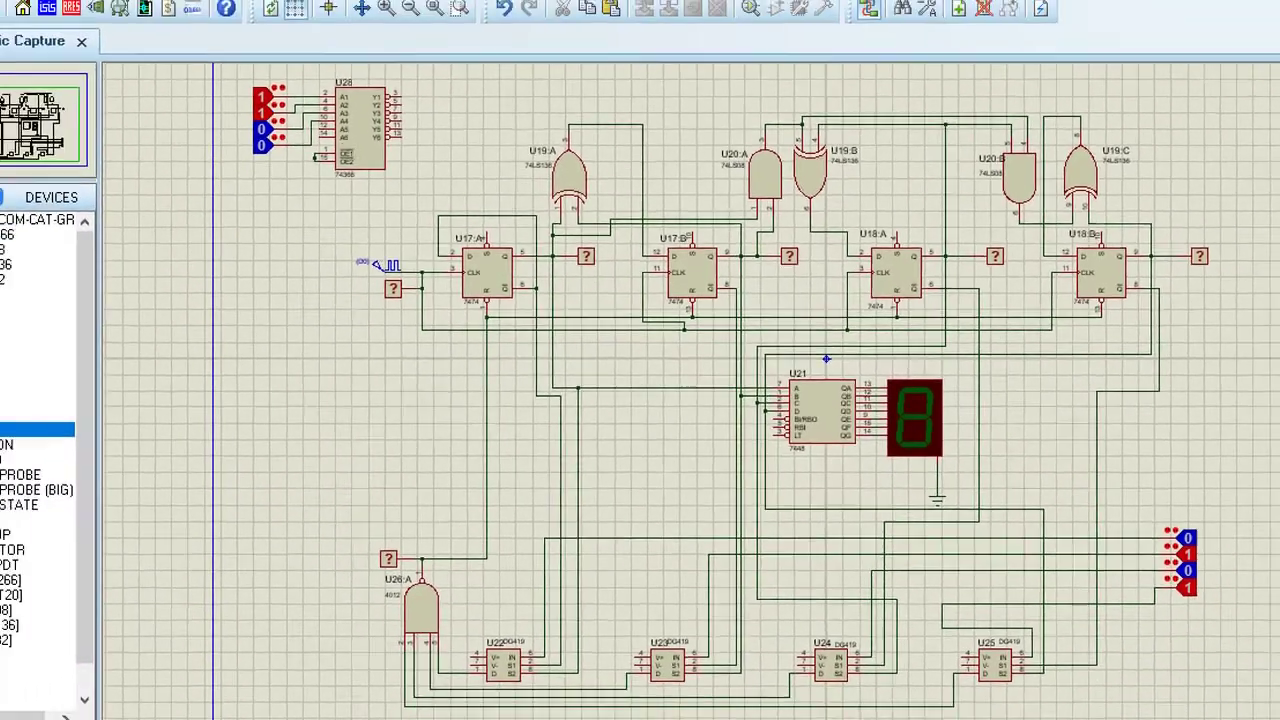
- Run and stop the simulation with the 74366 buffer added, then begin a wire at the NAND output
key("F12")
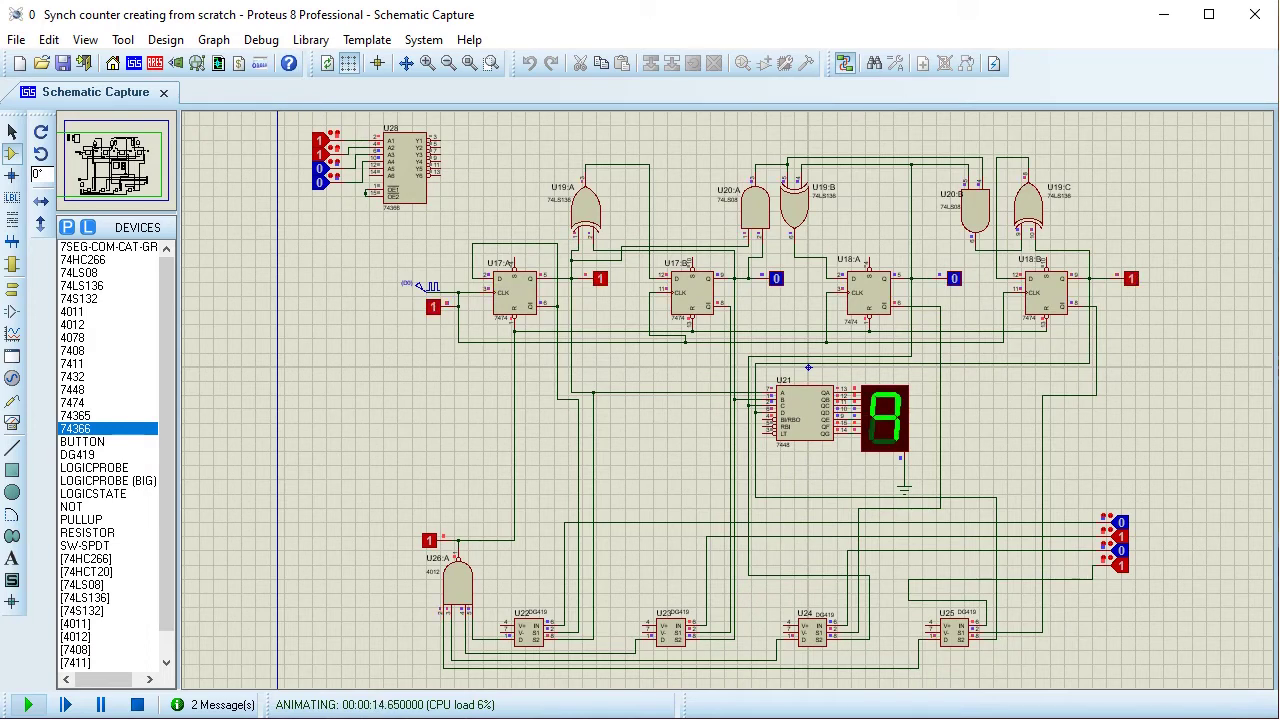
left_click(137, 704)
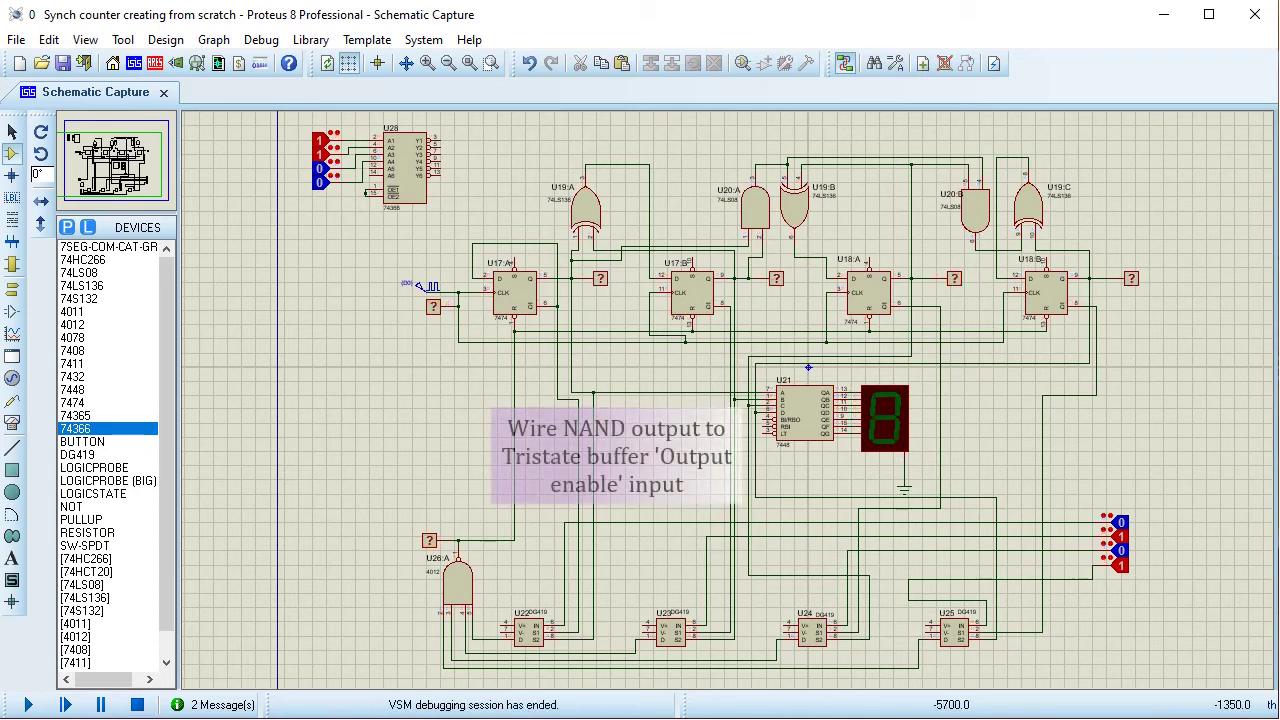
left_click(458, 540)
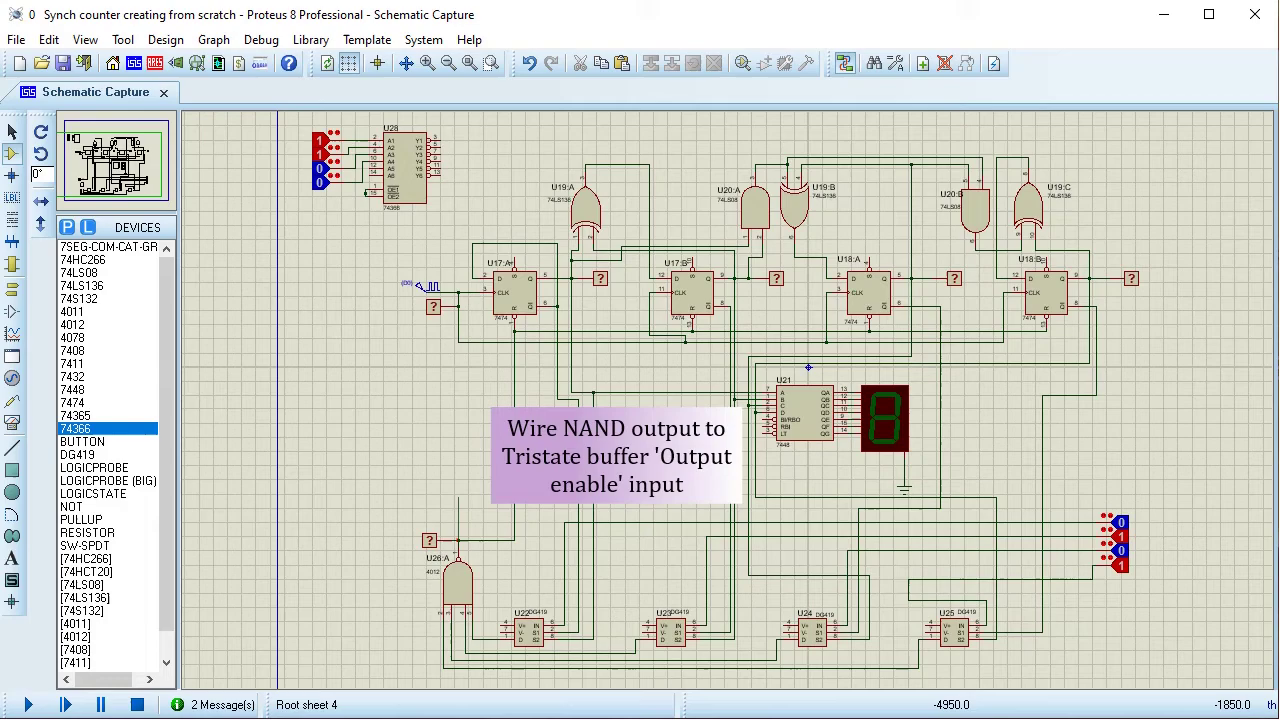
- Wire U26:A's NAND output to U28's output-enable pin and set the third preset input to 1
left_click(341, 432)
left_click(367, 192)
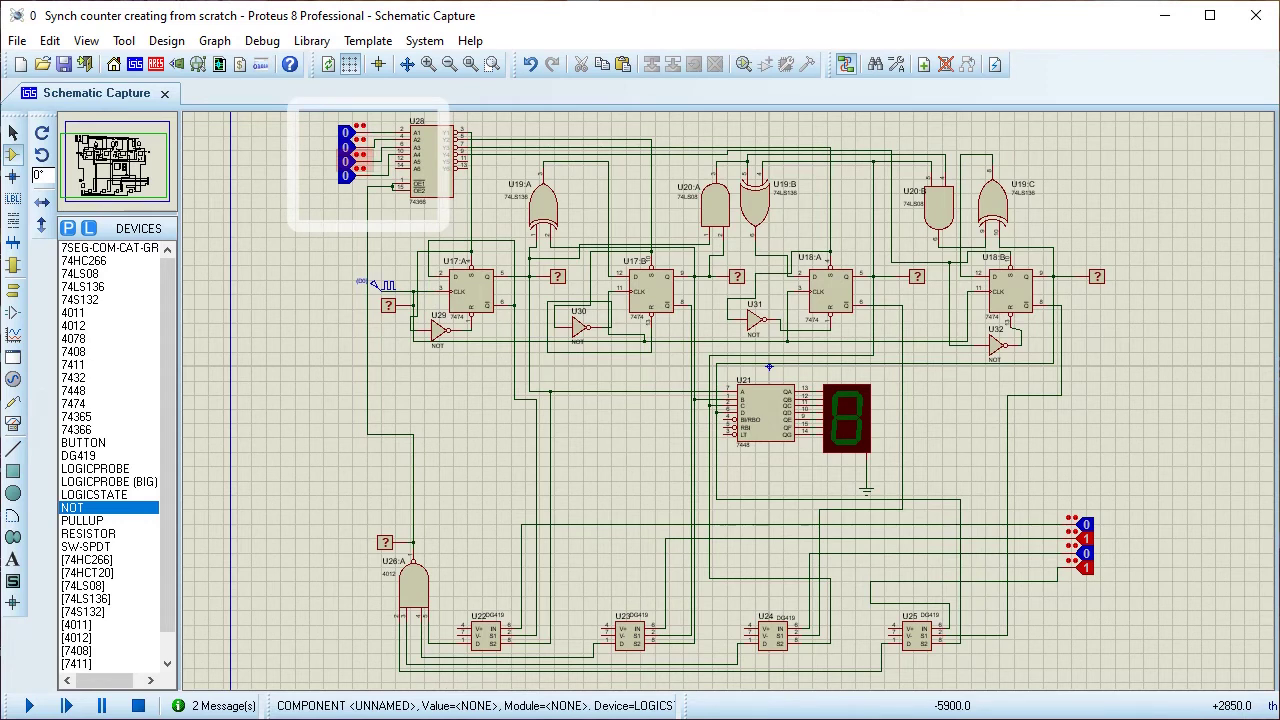
left_click(345, 161)
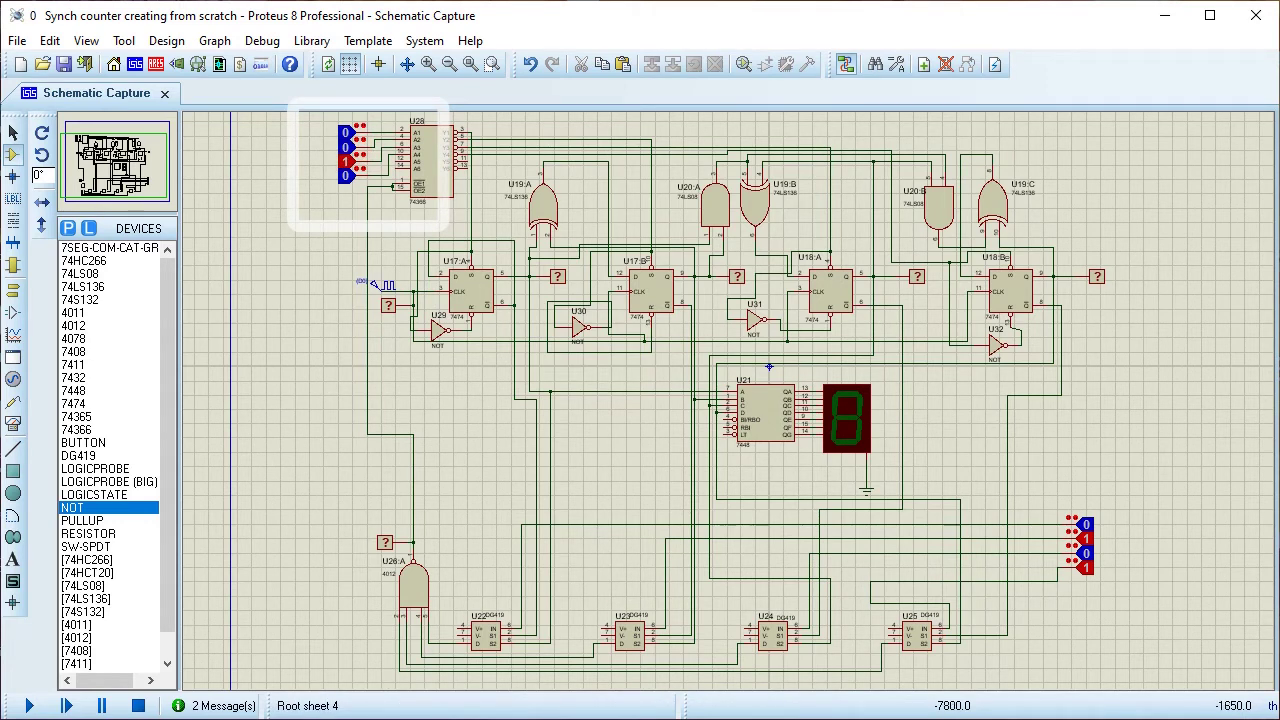
- Start and resume the simulation to watch the counter's first pass on the display
left_click(66, 705)
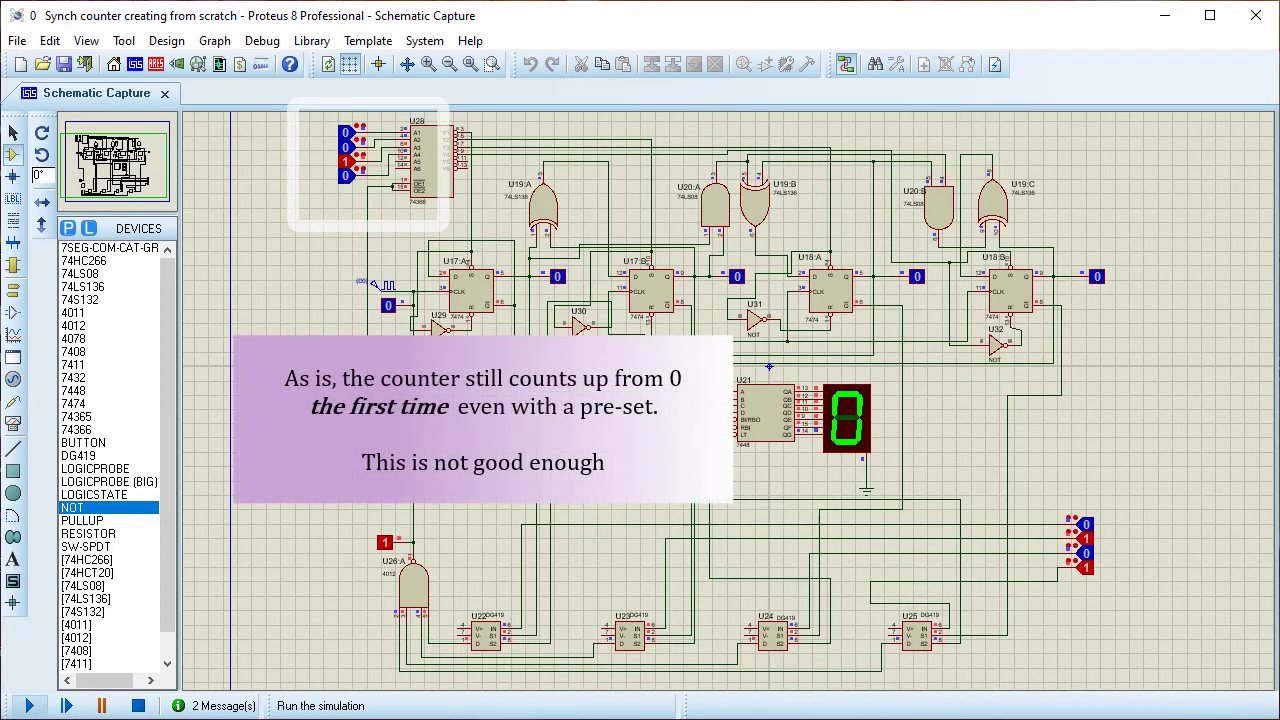
key("F12")
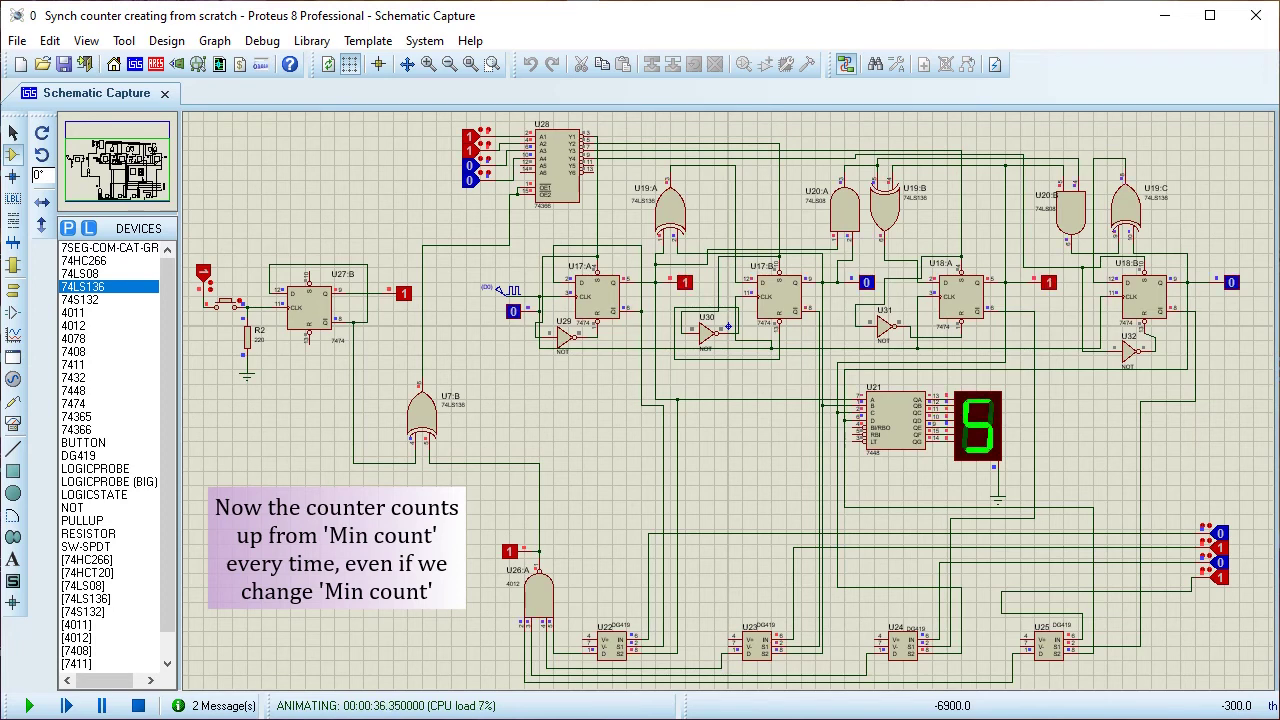
- Stop the running simulation
left_click(138, 705)
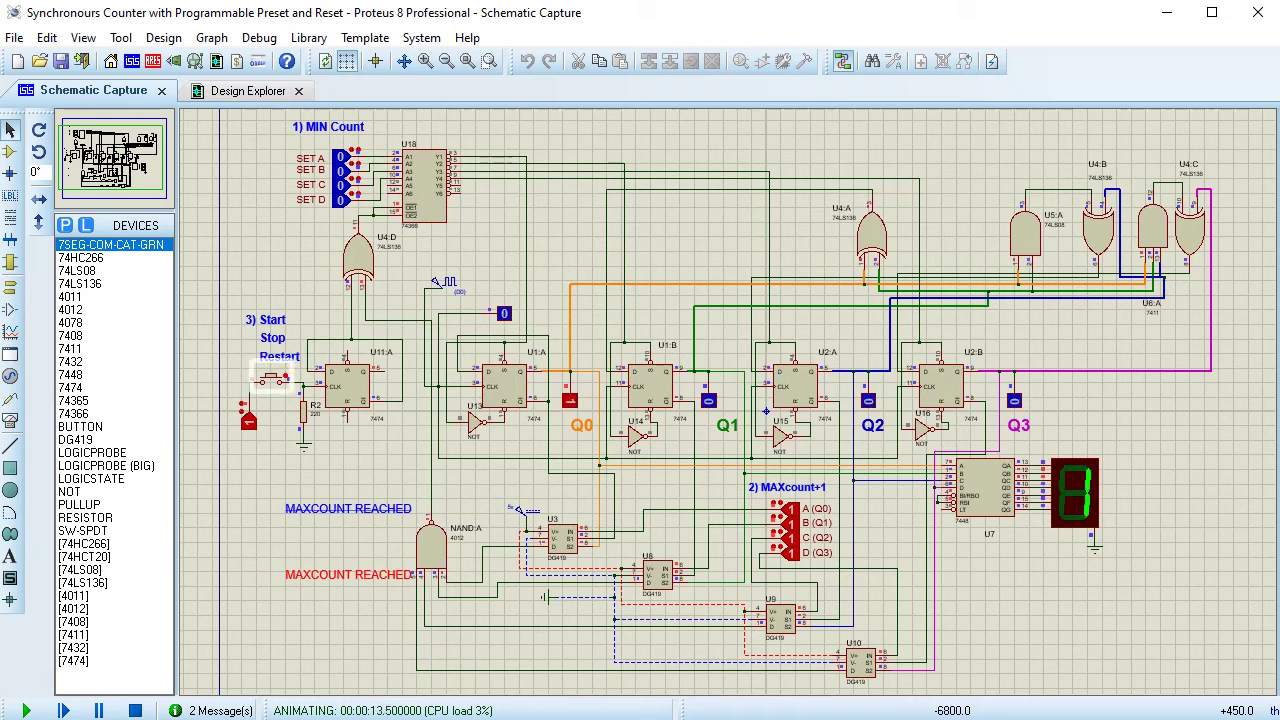
- Reset the counter, set MAXcount+1 inputs C and A to 0, and set the logic state above U1:A to 1
left_click(270, 378)
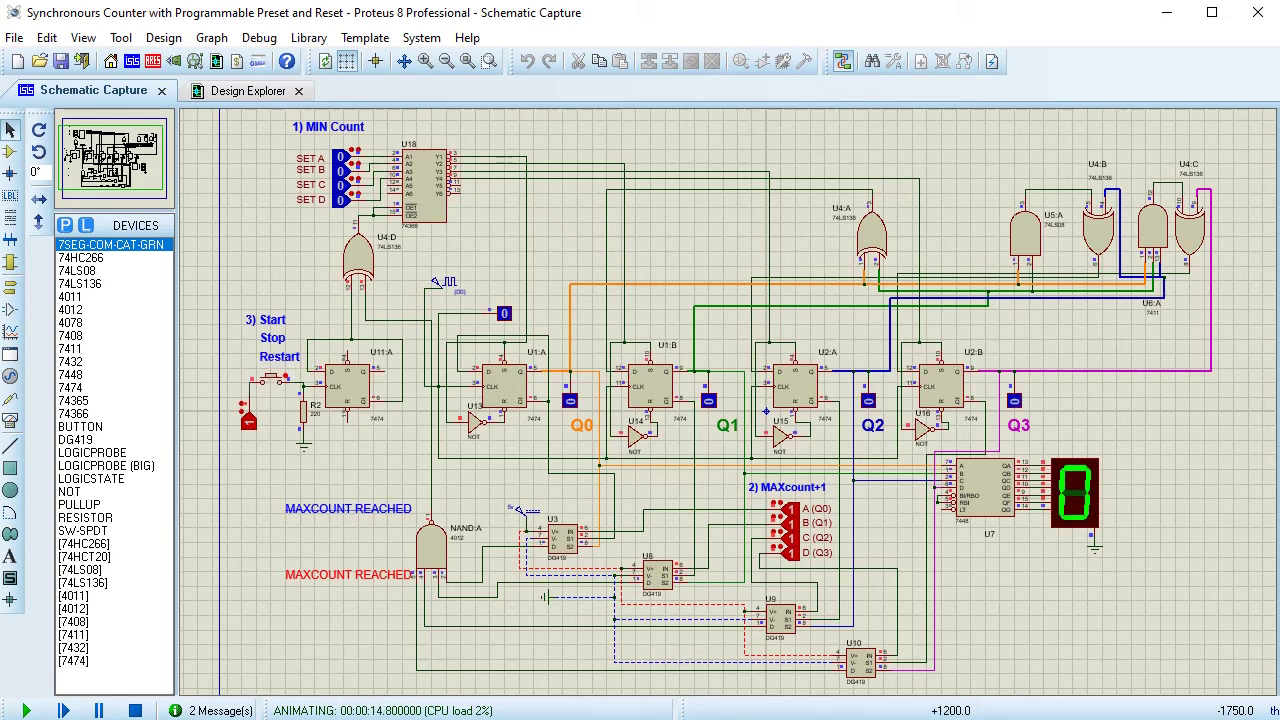
left_click(790, 538)
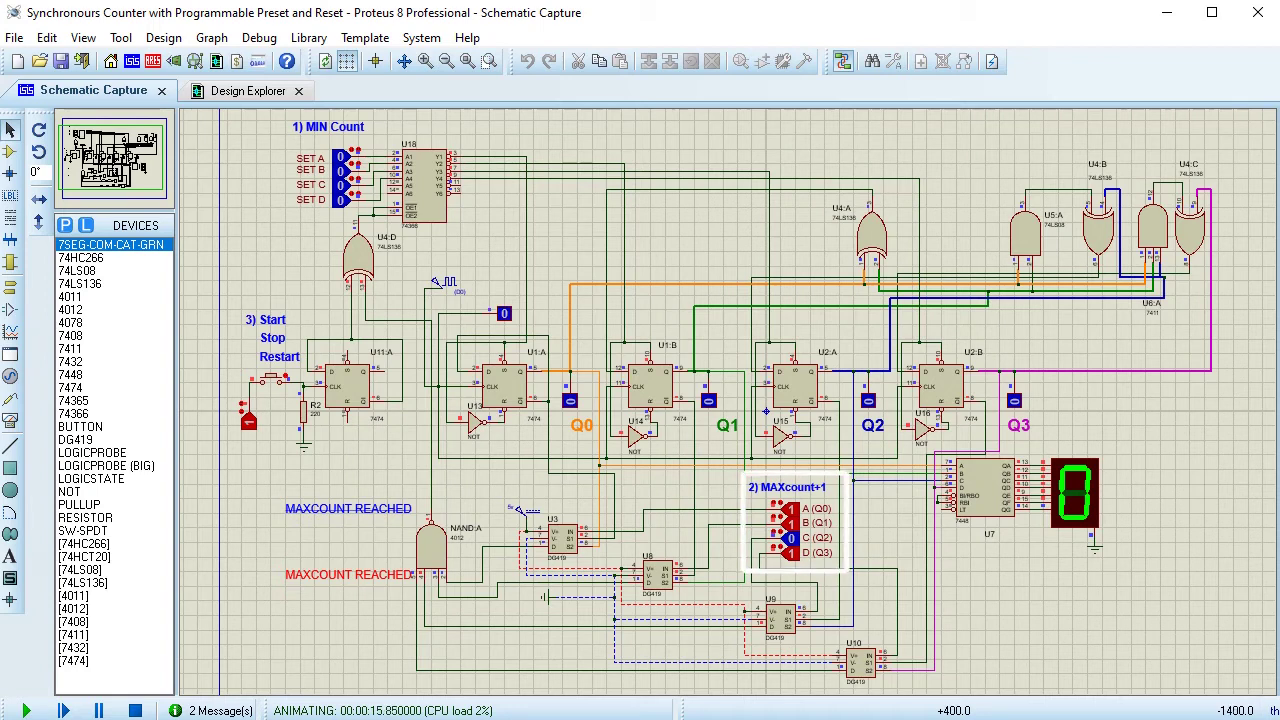
left_click(790, 509)
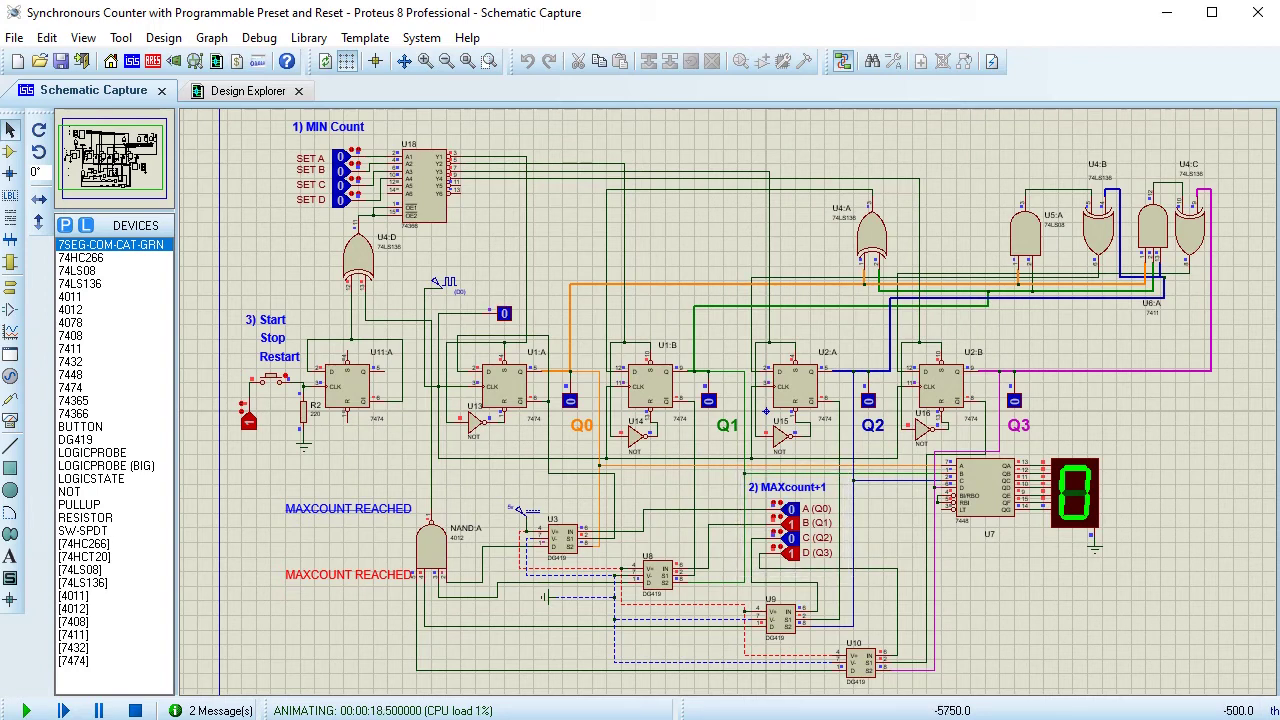
left_click(504, 313)
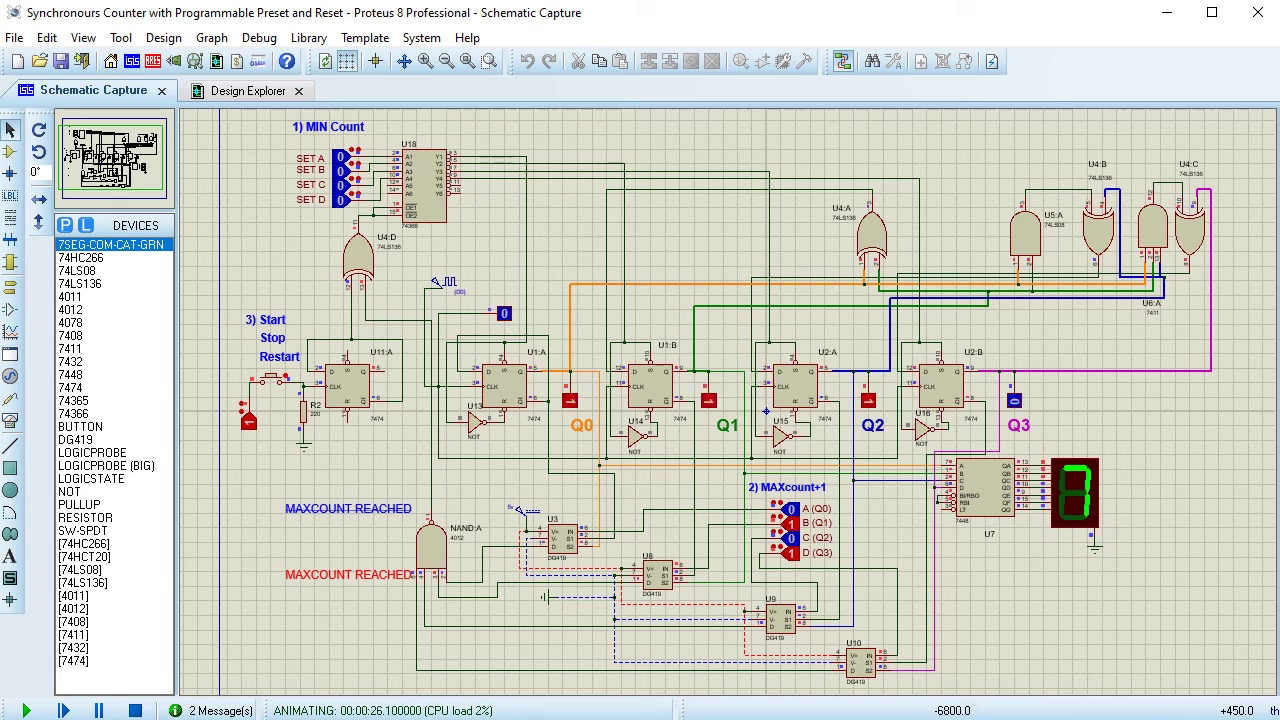
- Restart the counter, set MIN count SET A to 0 and SET C to 1, then halt counting
left_click(272, 380)
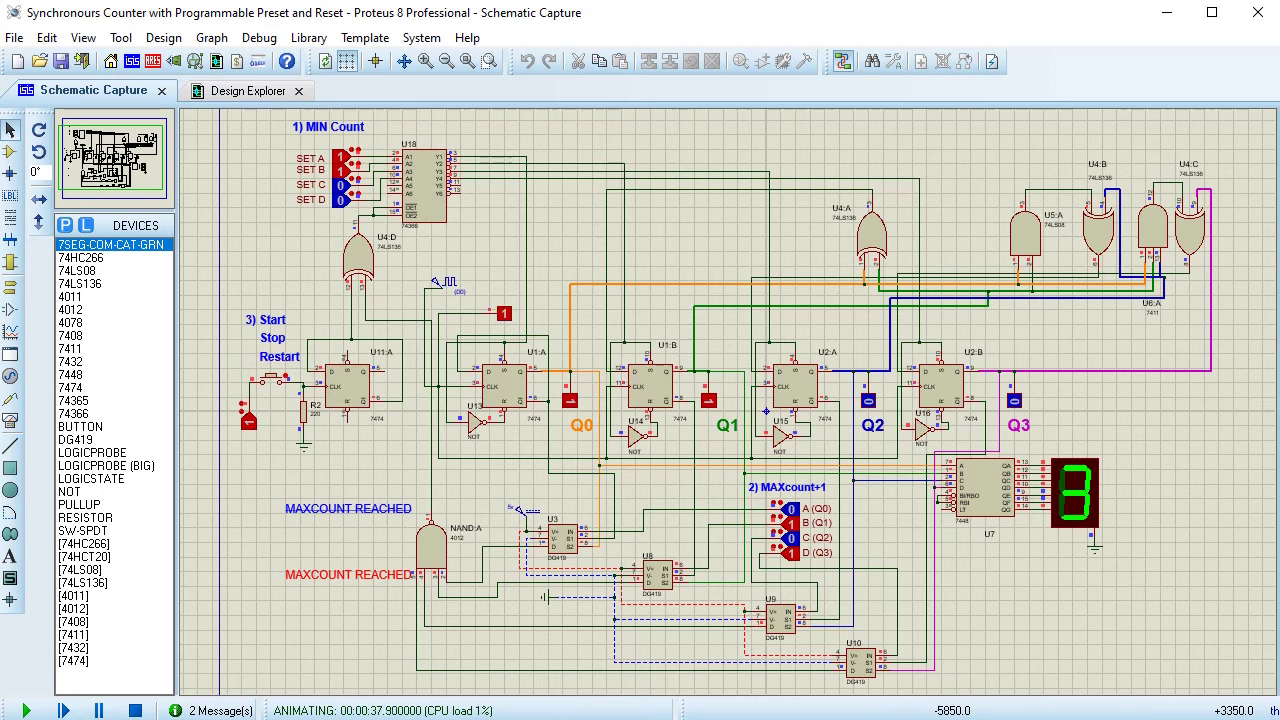
left_click(340, 157)
left_click(340, 185)
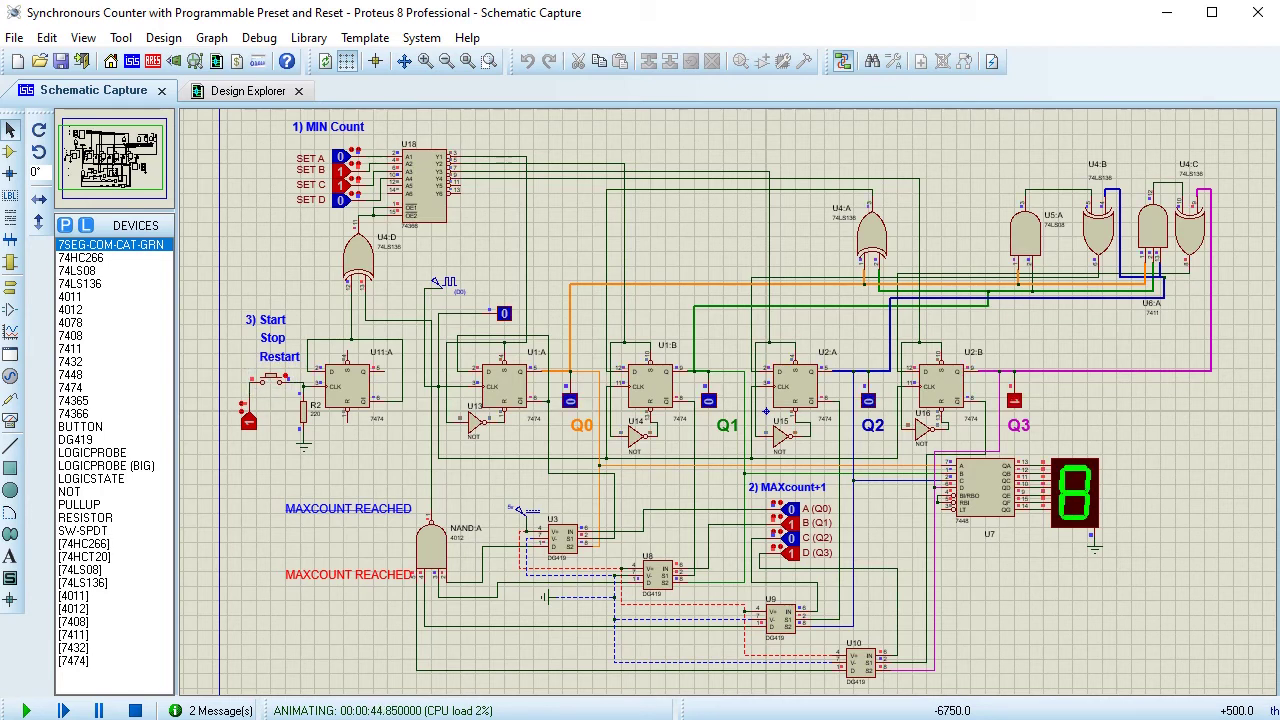
left_click(271, 380)
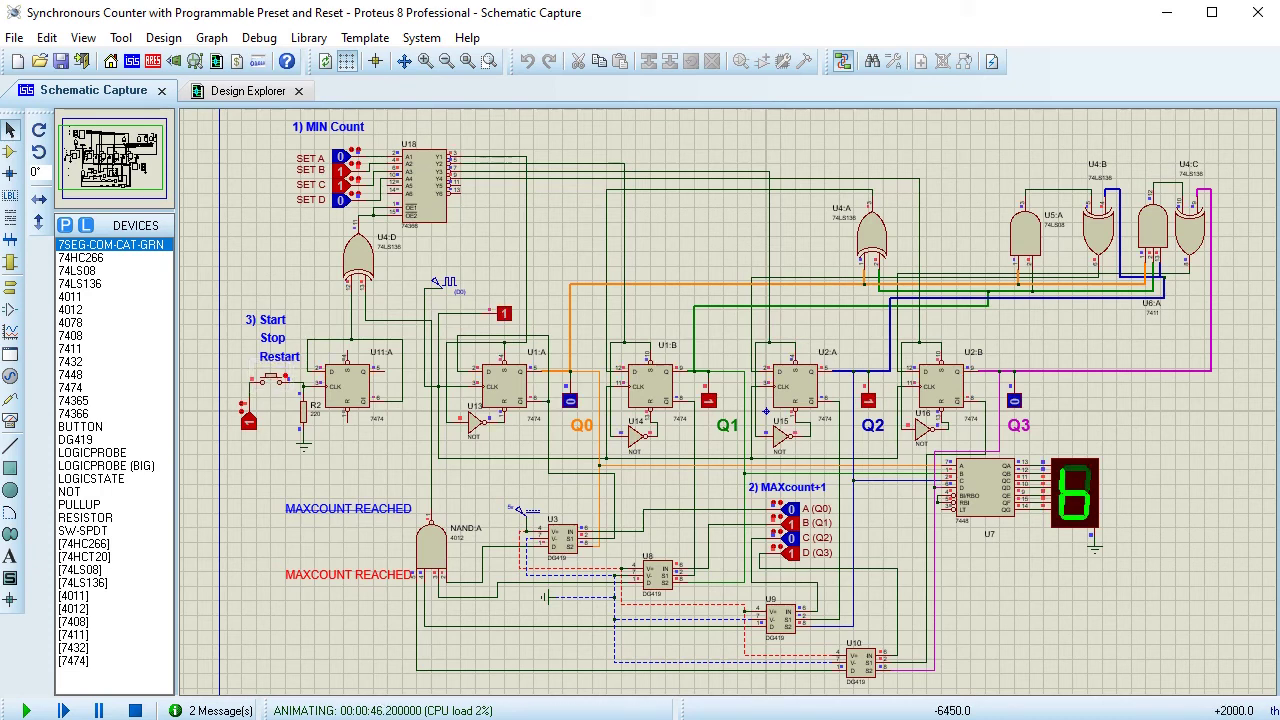